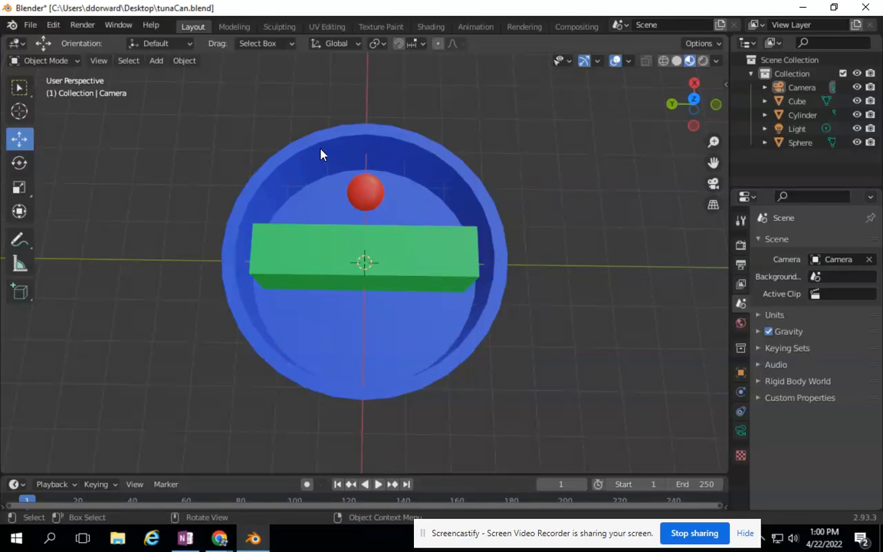
Watch the rendered tunaCan0001-0250 video from the desktop and return to the Blender scene.
{"action": "left_click", "coordinate": [292, 262]}
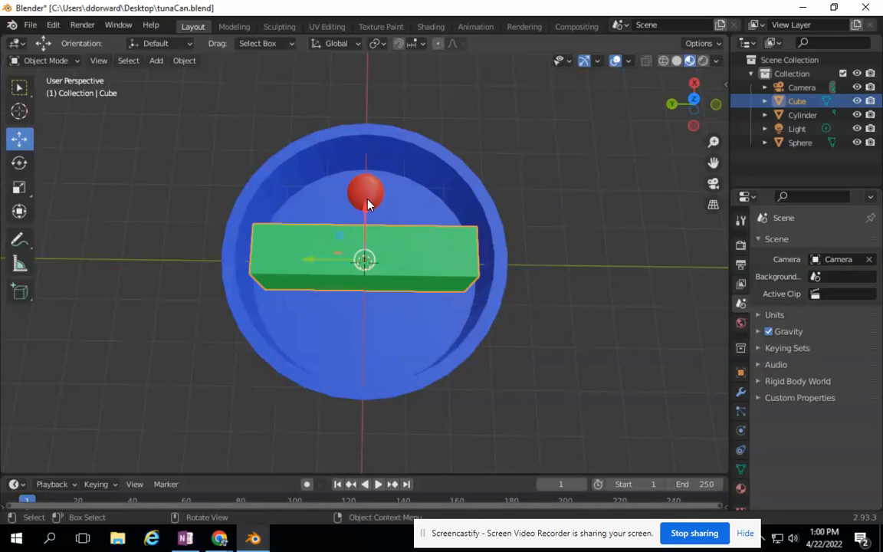
{"action": "left_click", "coordinate": [803, 9]}
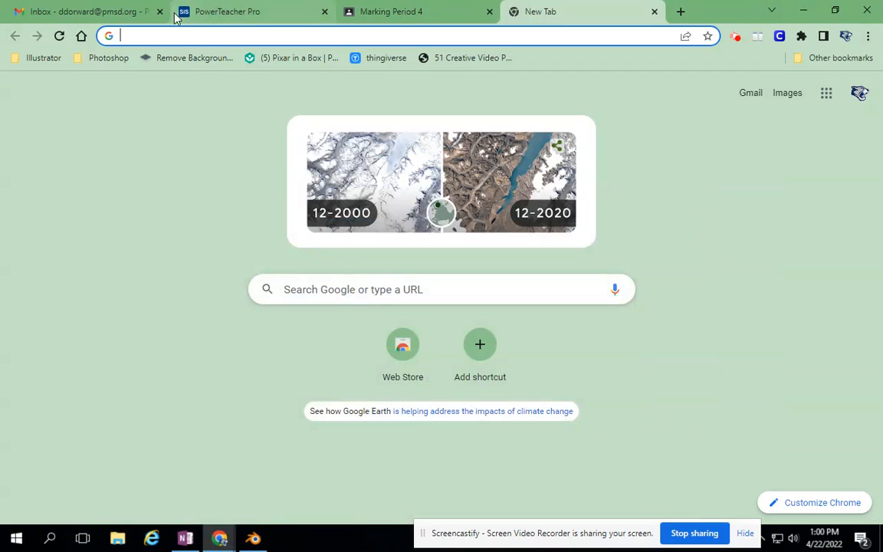
{"action": "left_click", "coordinate": [806, 8]}
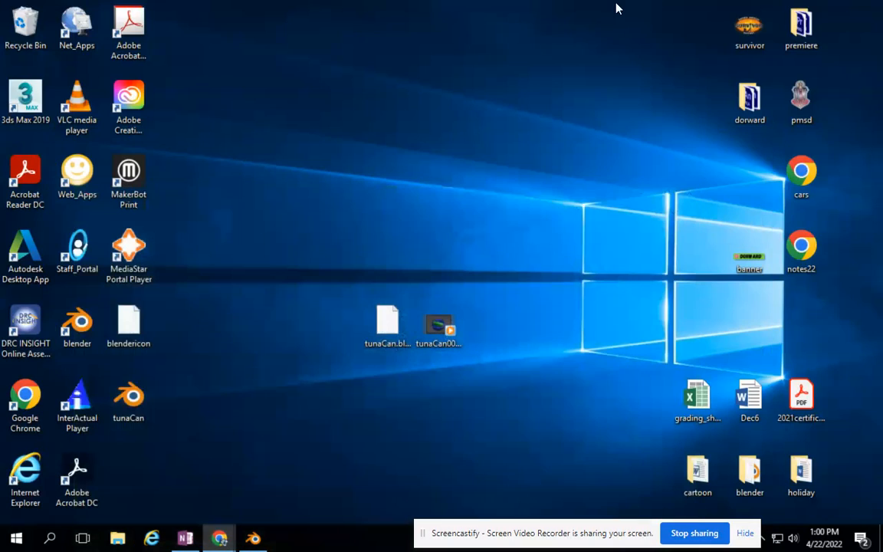
{"action": "left_click", "coordinate": [426, 344]}
{"action": "double_click", "coordinate": [426, 344]}
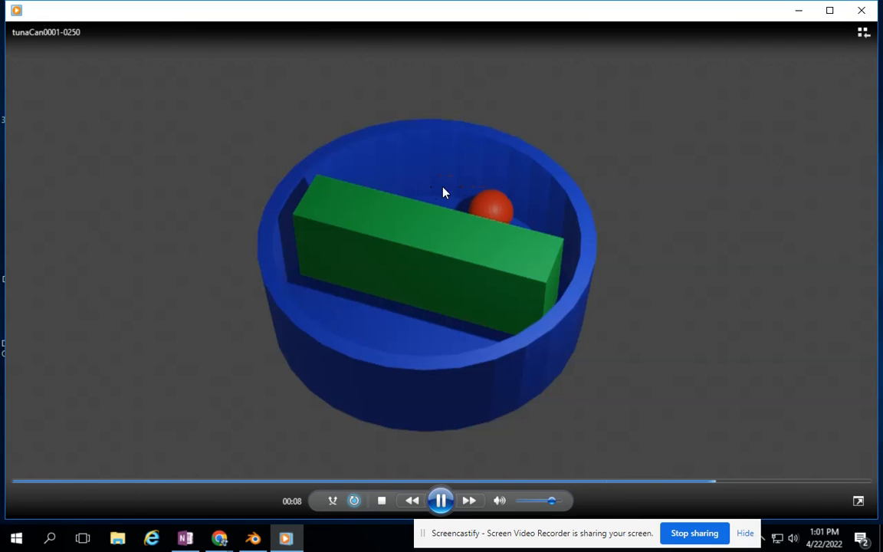
{"action": "left_click", "coordinate": [862, 10]}
{"action": "left_click", "coordinate": [252, 537]}
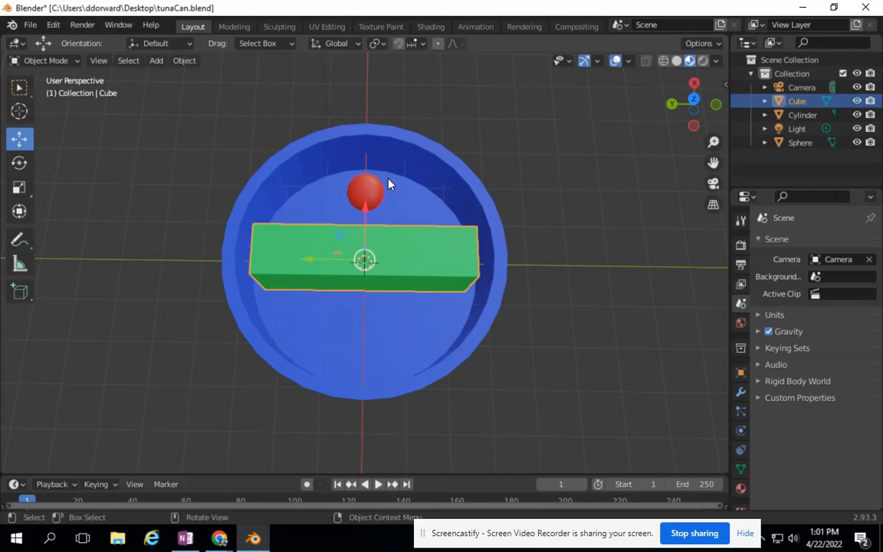
Add rigid body physics to the red sphere, keeping it Active, with Mesh as its collision shape.
{"action": "left_click", "coordinate": [362, 189]}
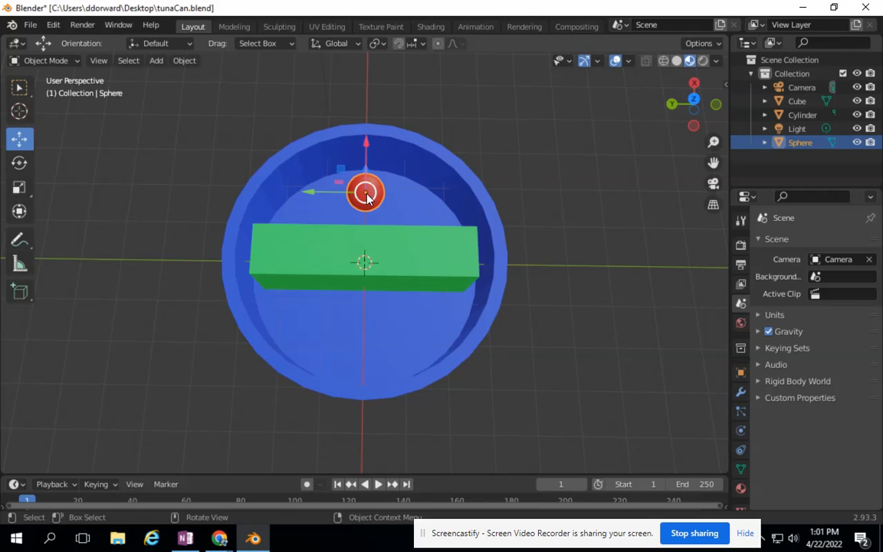
{"action": "left_click", "coordinate": [740, 434]}
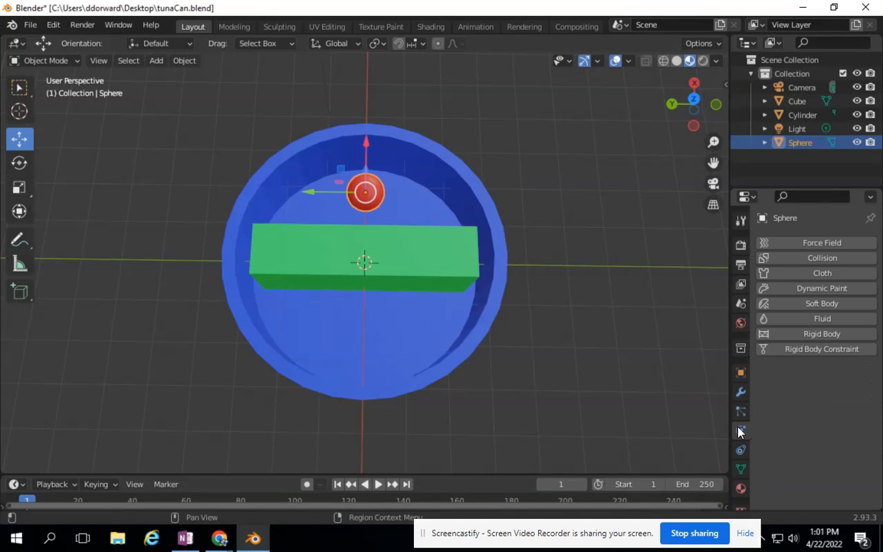
{"action": "left_click", "coordinate": [820, 335]}
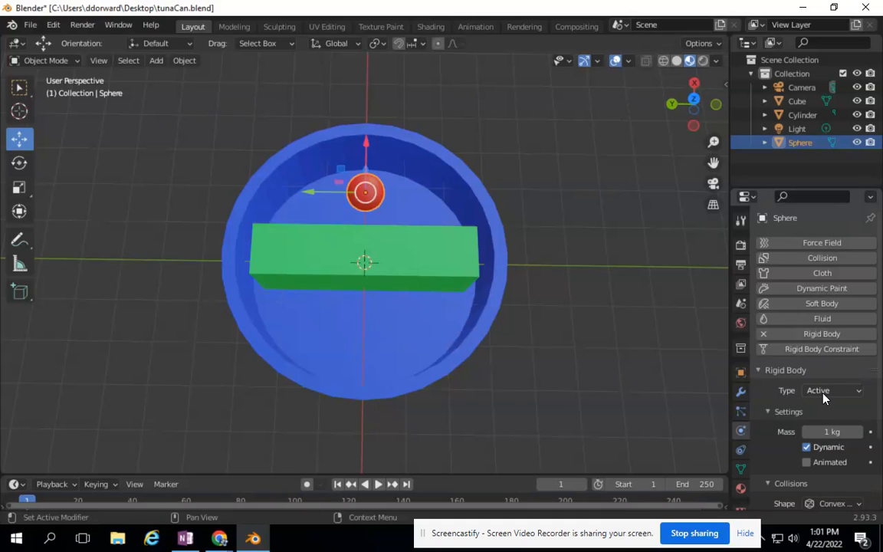
{"action": "scroll", "coordinate": [831, 445], "scroll_direction": "down", "scroll_amount": 1}
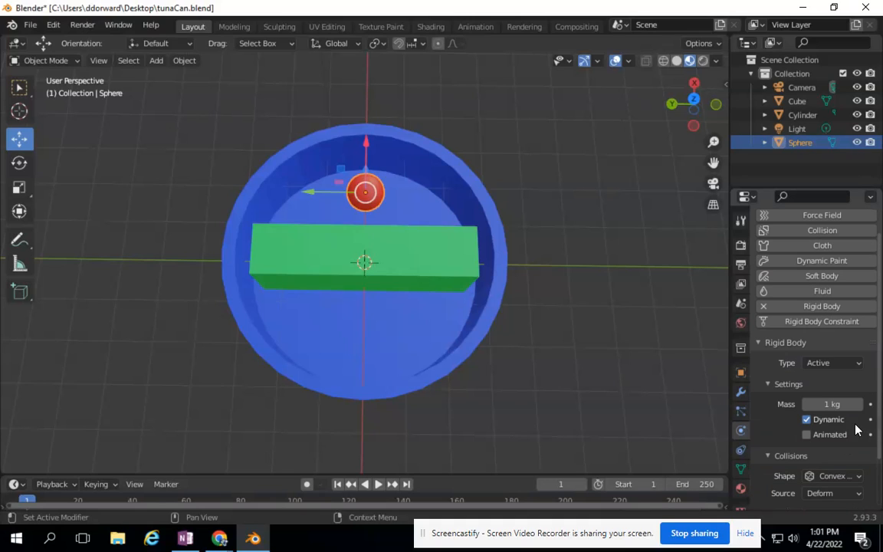
{"action": "left_click", "coordinate": [837, 476]}
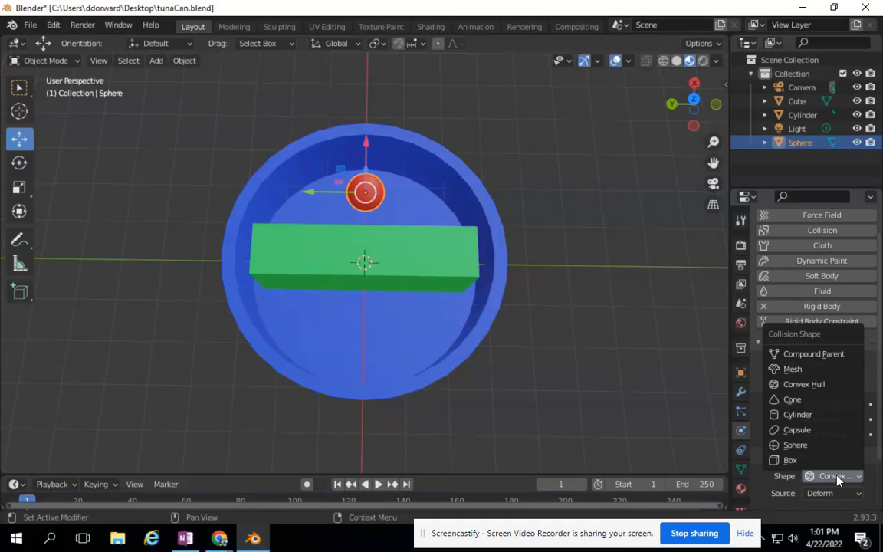
{"action": "left_click", "coordinate": [797, 369]}
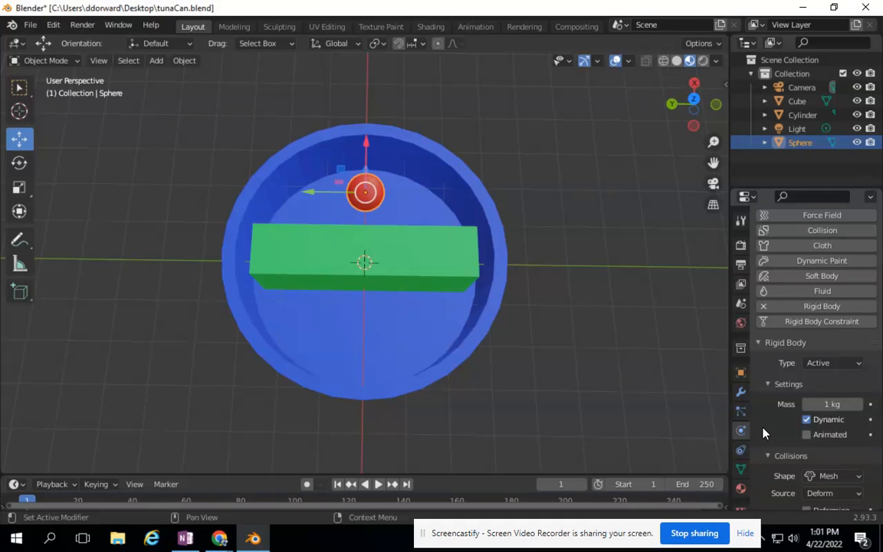
Play the simulation to check how the sphere falls and return to frame 1.
{"action": "left_click", "coordinate": [378, 484]}
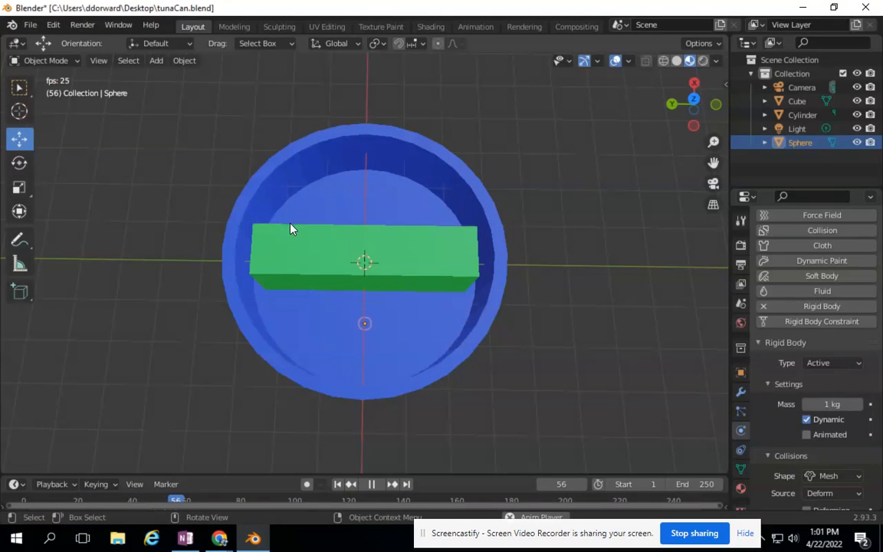
{"action": "left_click", "coordinate": [370, 484]}
{"action": "left_click", "coordinate": [338, 483]}
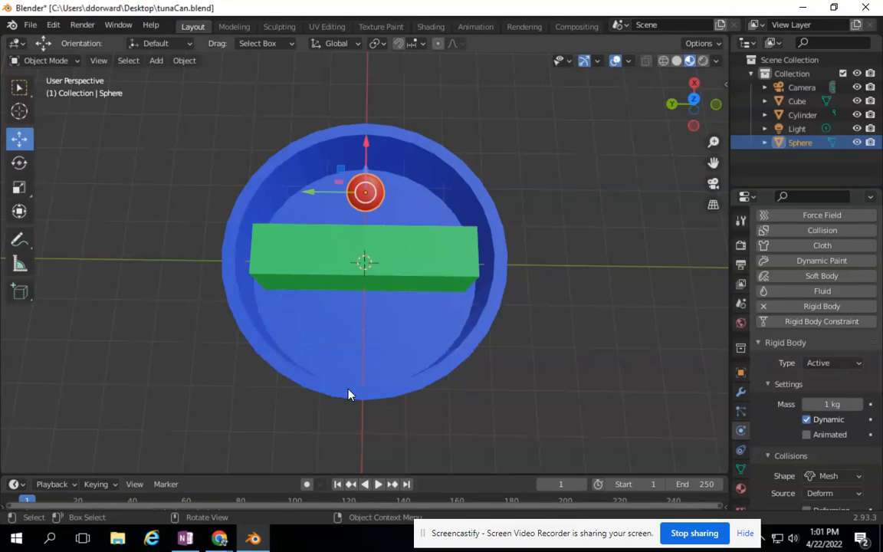
Make the blue cylinder a Passive rigid body with Mesh as its collision shape.
{"action": "left_click", "coordinate": [448, 189]}
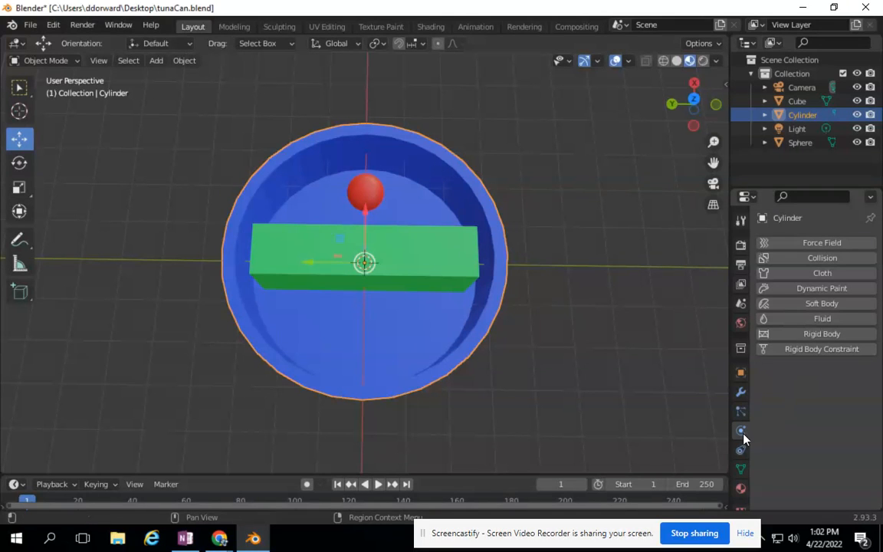
{"action": "left_click", "coordinate": [783, 334]}
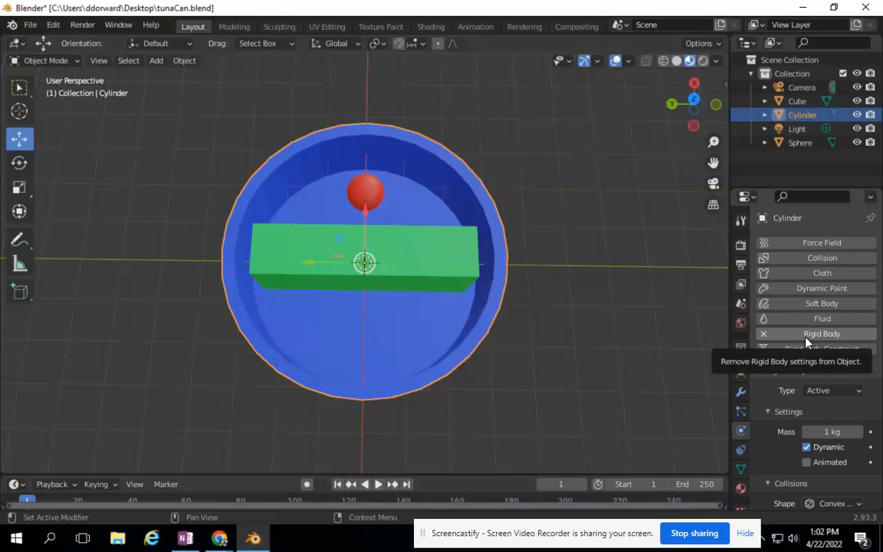
{"action": "left_click", "coordinate": [831, 390]}
{"action": "left_click", "coordinate": [816, 421]}
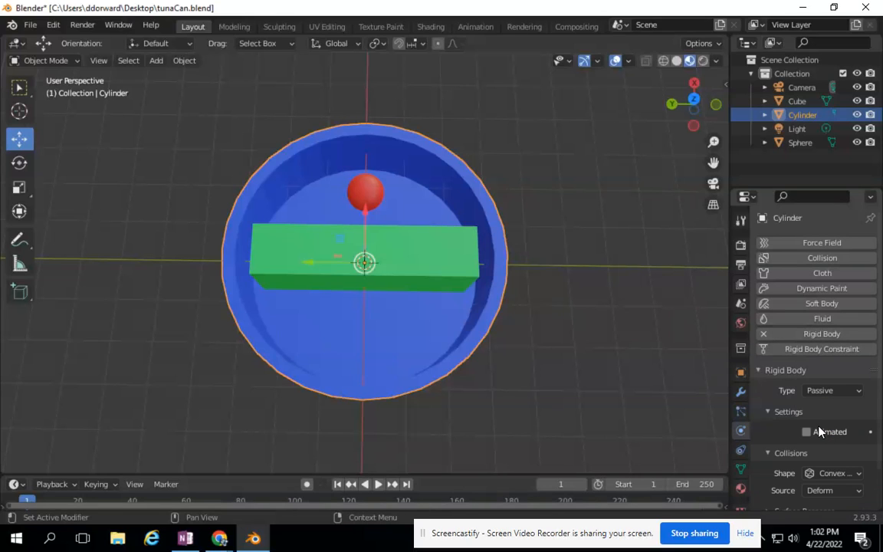
{"action": "left_click", "coordinate": [819, 473]}
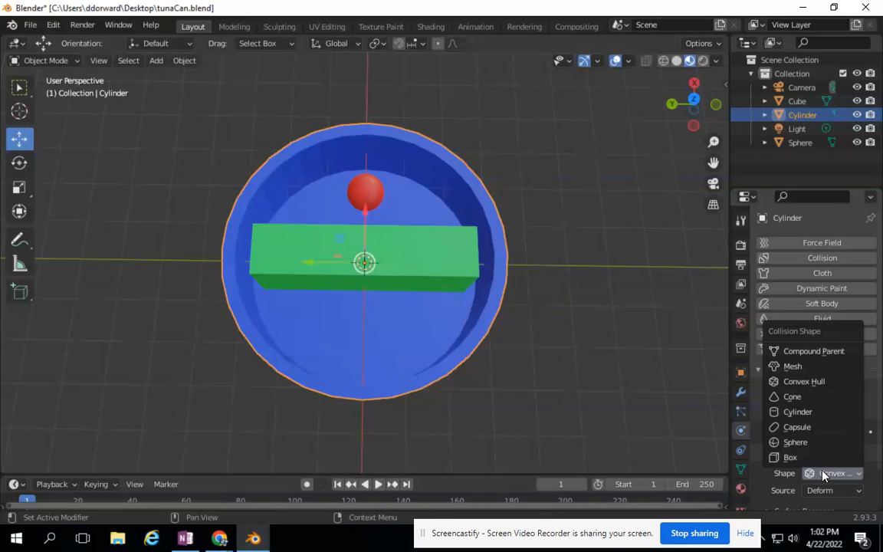
{"action": "left_click", "coordinate": [804, 368]}
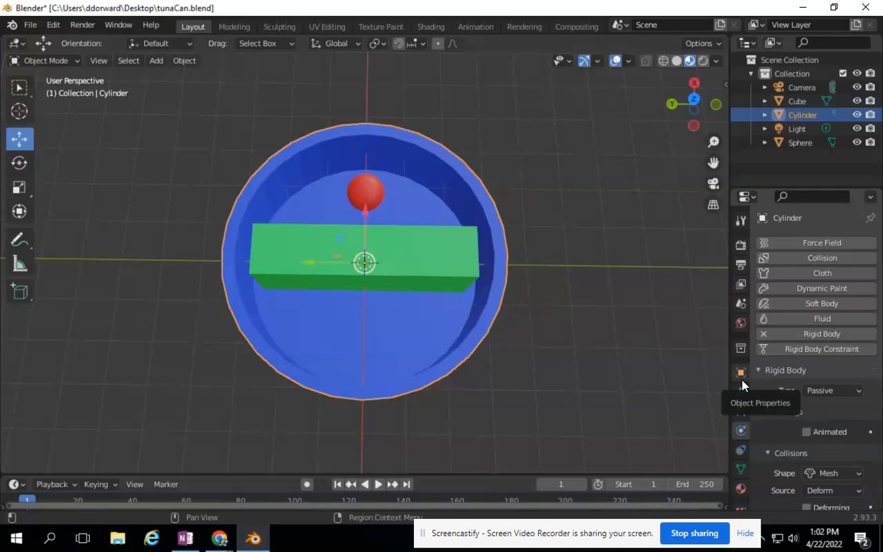
Play the simulation to check the sphere against the cylinder floor and rewind it to frame 1.
{"action": "left_click", "coordinate": [378, 484]}
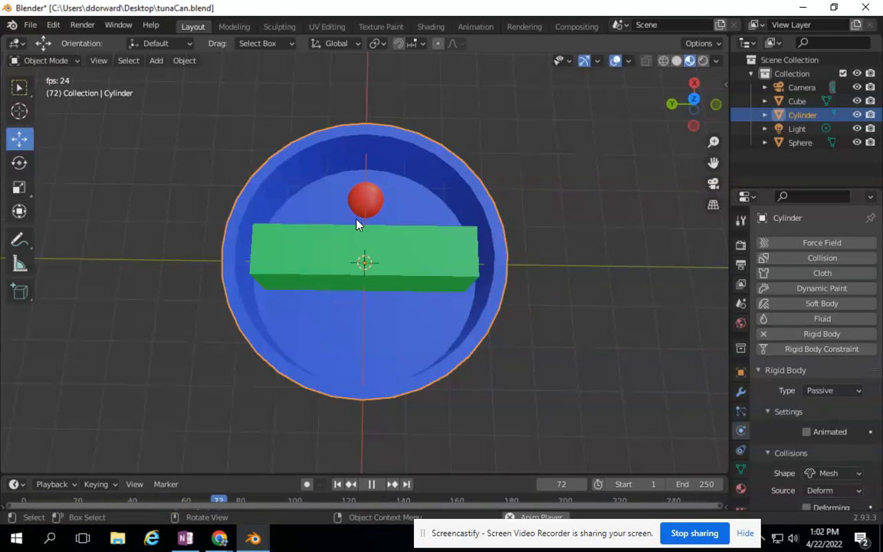
{"action": "left_click", "coordinate": [338, 484]}
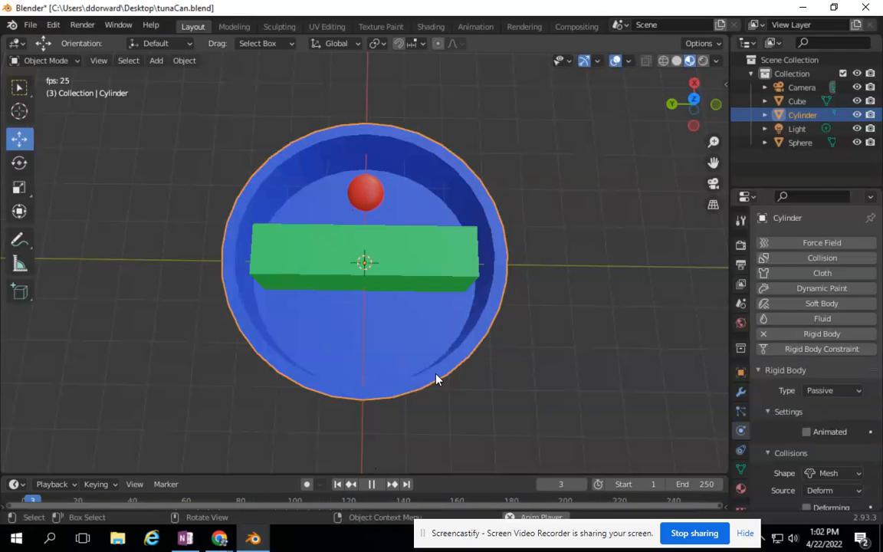
{"action": "left_click", "coordinate": [371, 486]}
{"action": "left_click", "coordinate": [337, 484]}
Enlarge the timeline and insert a Rotation keyframe for the green bar at frame 1.
{"action": "left_click", "coordinate": [411, 257]}
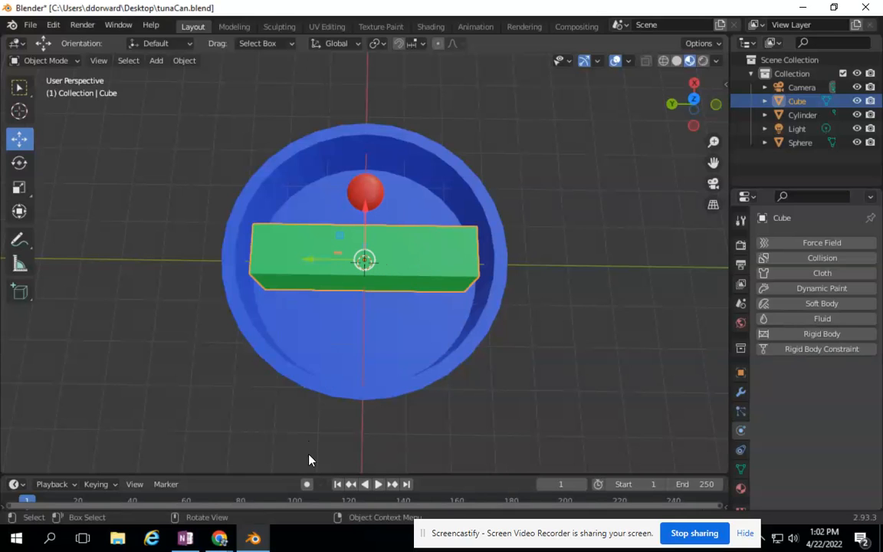
{"action": "left_click_drag", "start_coordinate": [307, 473], "coordinate": [317, 362]}
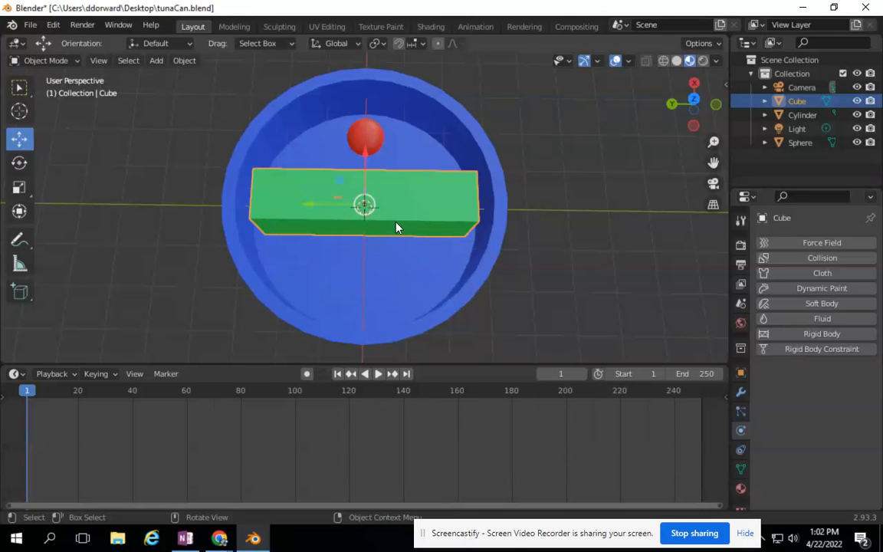
{"action": "right_click", "coordinate": [417, 214]}
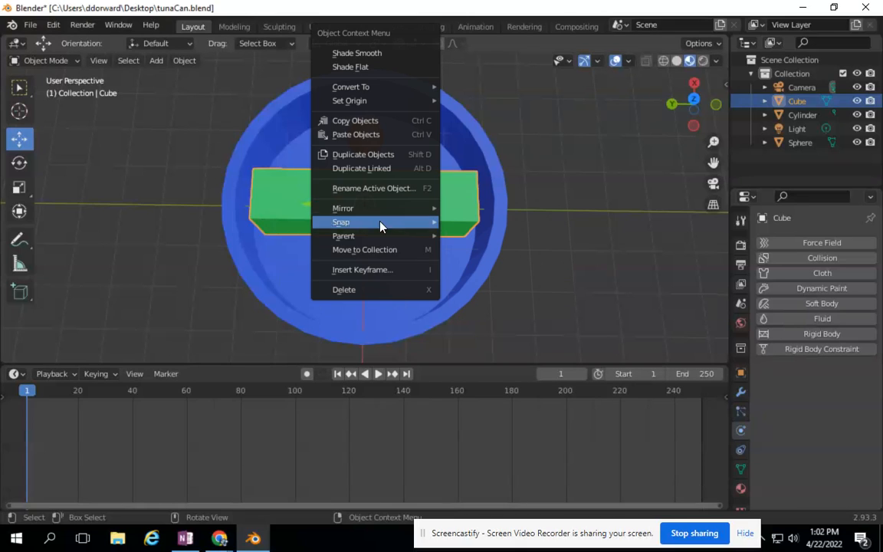
{"action": "left_click", "coordinate": [370, 271]}
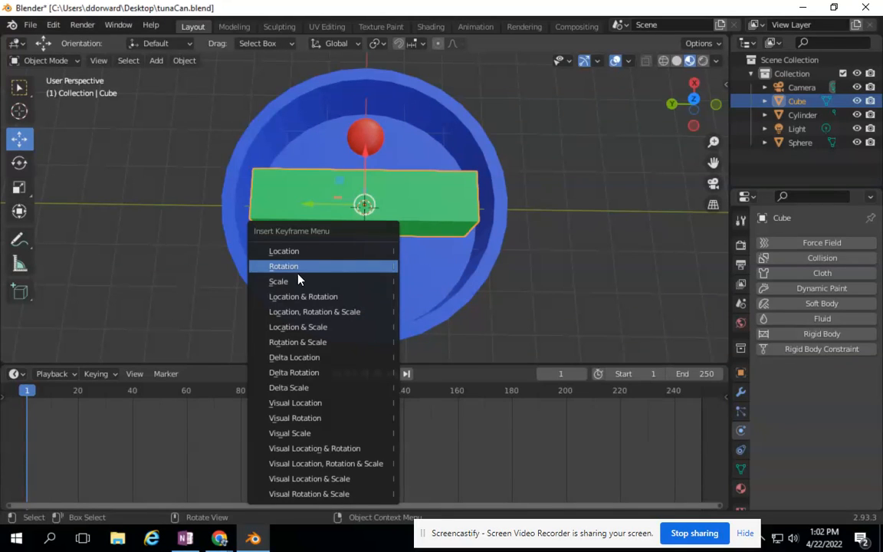
{"action": "left_click", "coordinate": [276, 269]}
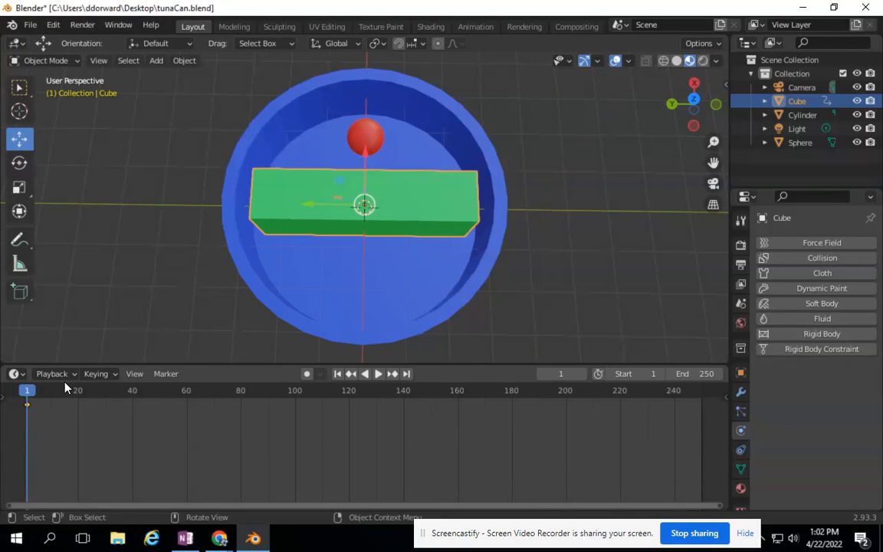
At frame 80, rotate the green bar clockwise about the Z axis by more than half a turn and insert a Rotation keyframe.
{"action": "left_click_drag", "start_coordinate": [26, 392], "coordinate": [241, 417]}
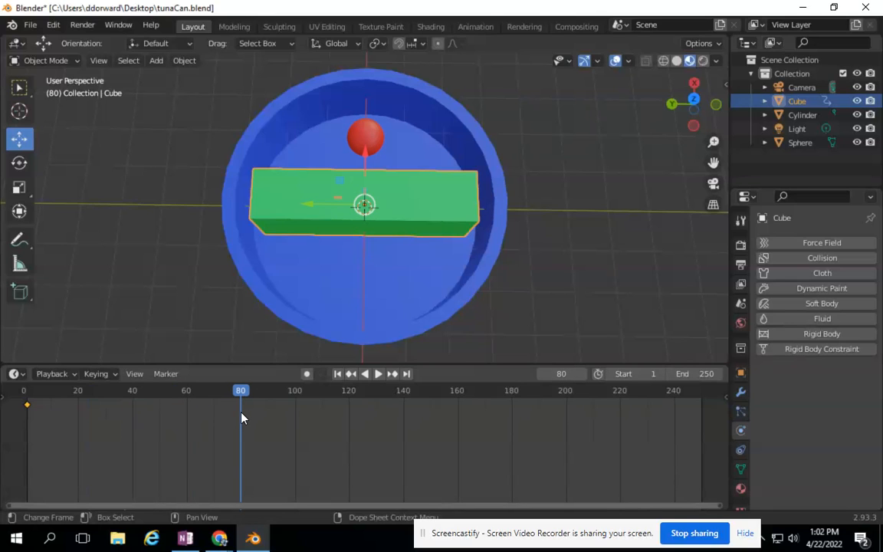
{"action": "left_click", "coordinate": [21, 163]}
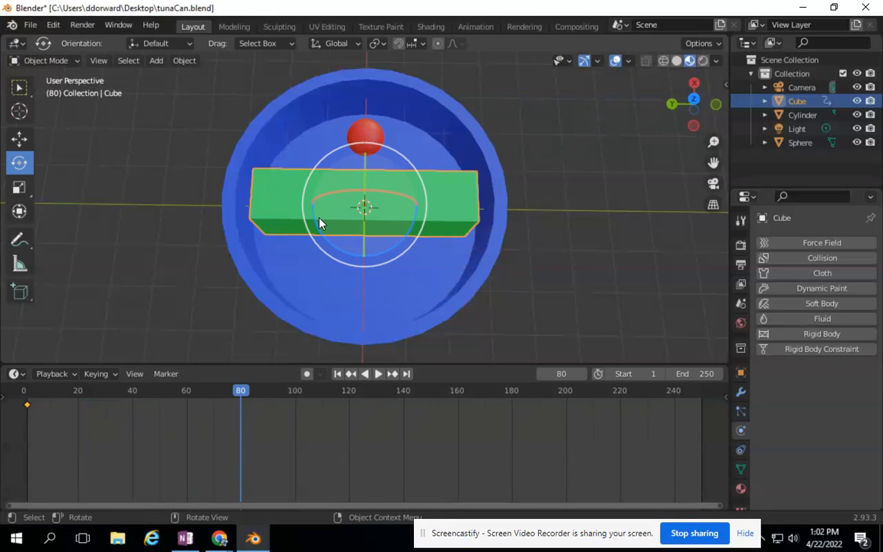
{"action": "left_click_drag", "start_coordinate": [365, 258], "coordinate": [186, 284]}
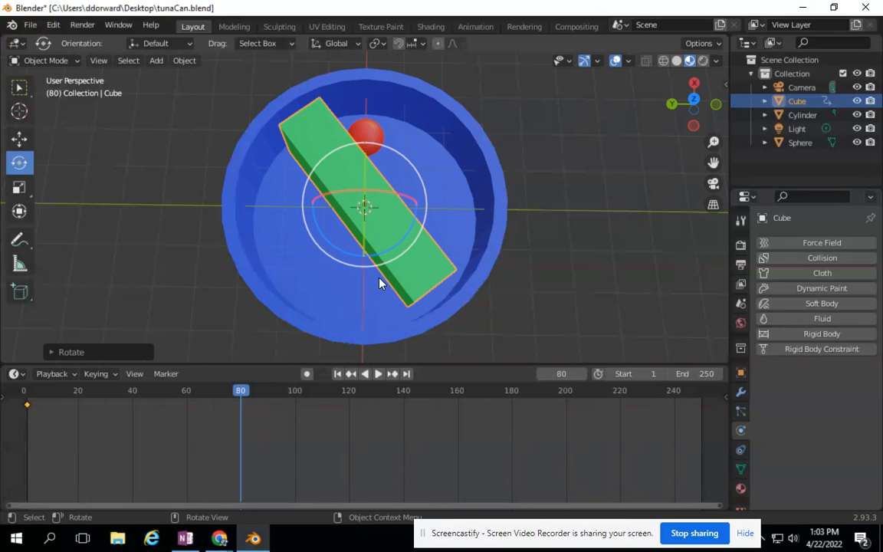
{"action": "right_click", "coordinate": [407, 278]}
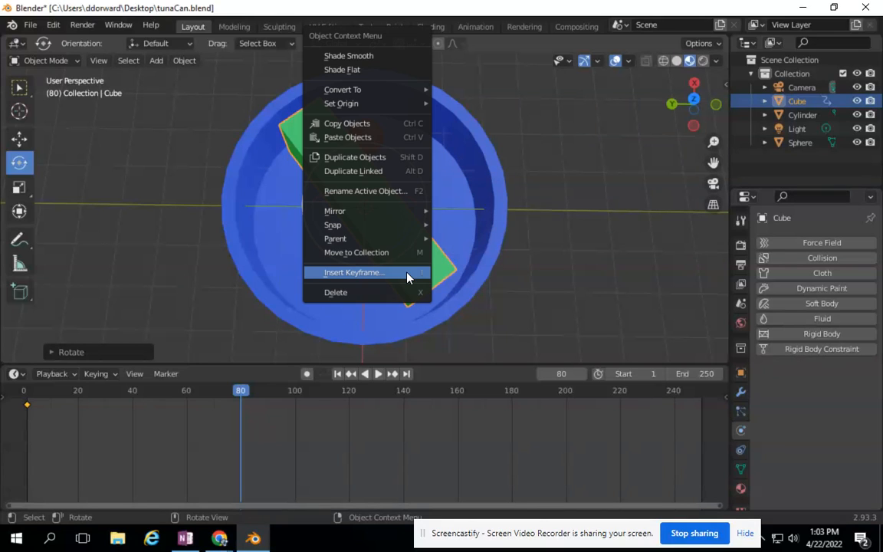
{"action": "left_click", "coordinate": [346, 273]}
{"action": "left_click", "coordinate": [268, 272]}
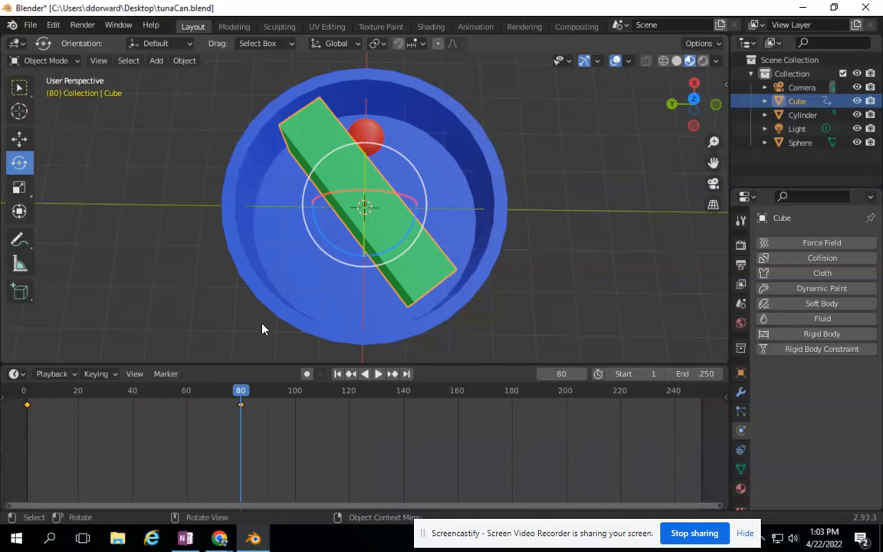
Play back the green bar's rotation to check how it meets the sphere, and return the playhead to frame 0.
{"action": "left_click_drag", "start_coordinate": [242, 391], "coordinate": [244, 426]}
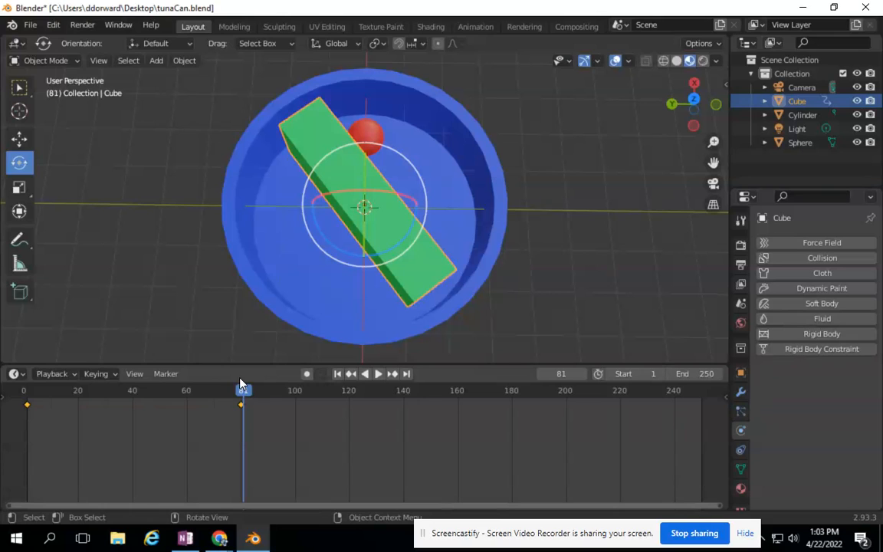
{"action": "left_click_drag", "start_coordinate": [245, 393], "coordinate": [23, 395]}
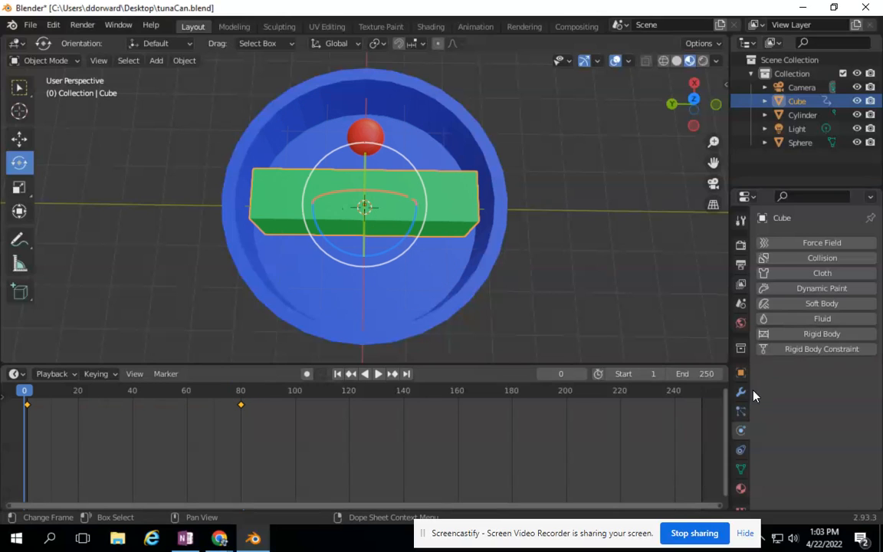
{"action": "left_click", "coordinate": [380, 375]}
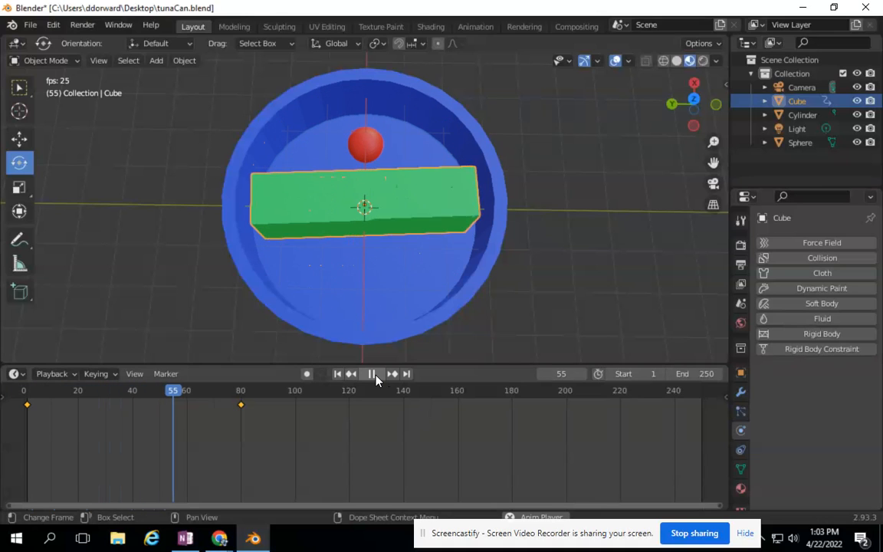
{"action": "left_click", "coordinate": [375, 377]}
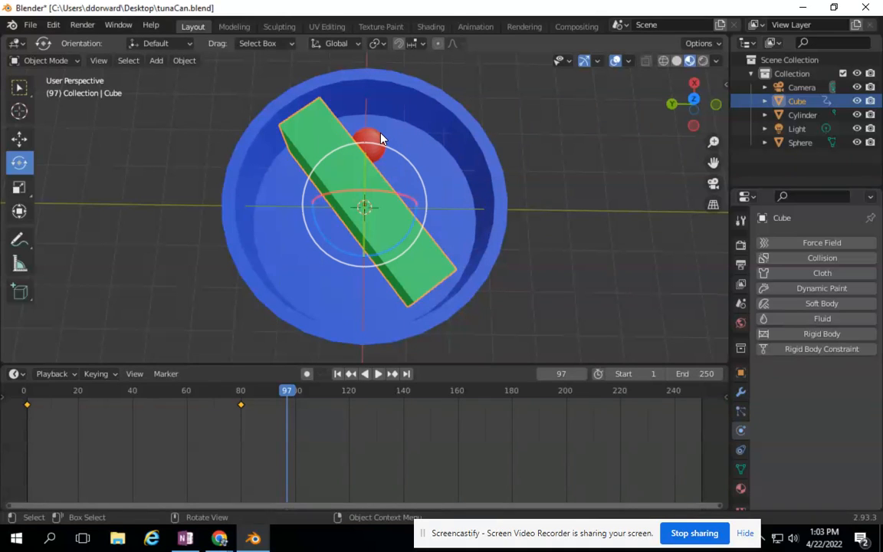
{"action": "left_click_drag", "start_coordinate": [287, 391], "coordinate": [7, 405]}
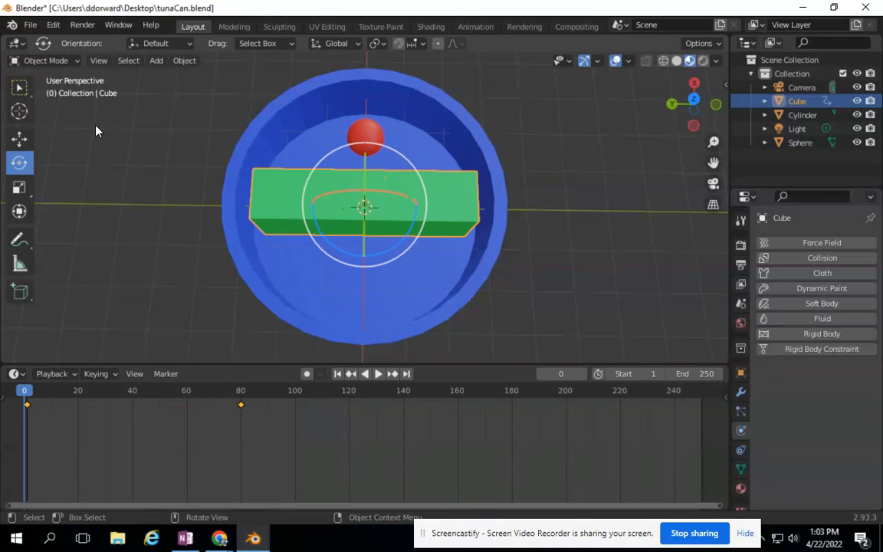
Make the green bar an active rigid body with Animated enabled and its collision shape set to Mesh.
{"action": "left_click", "coordinate": [453, 196]}
{"action": "left_click", "coordinate": [453, 198]}
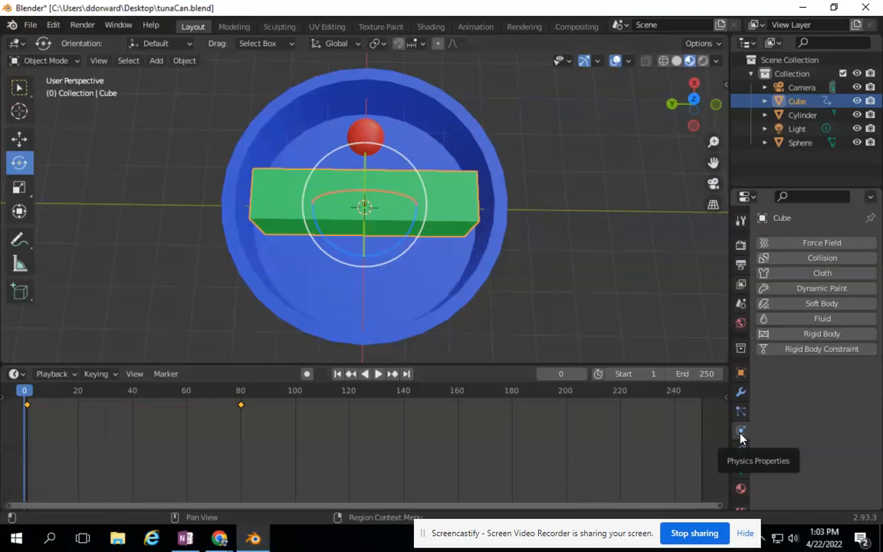
{"action": "left_click", "coordinate": [835, 334]}
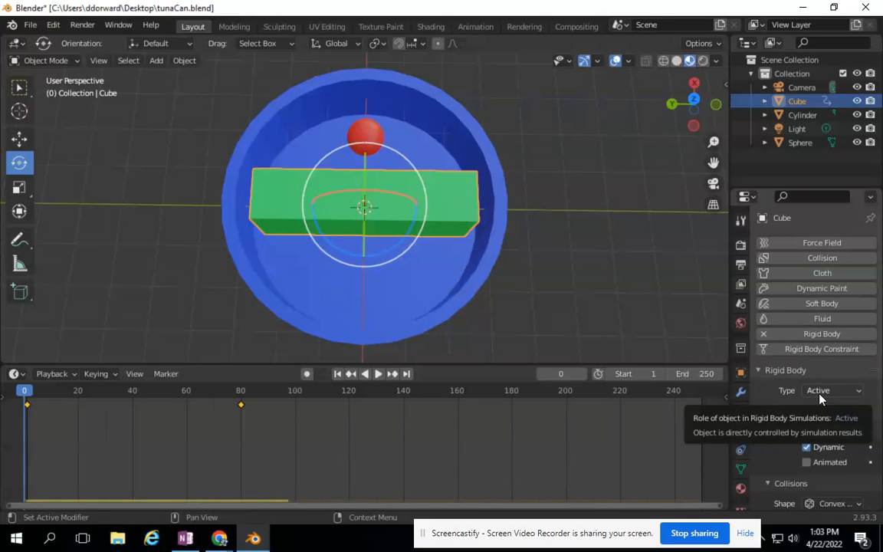
{"action": "left_click", "coordinate": [806, 463]}
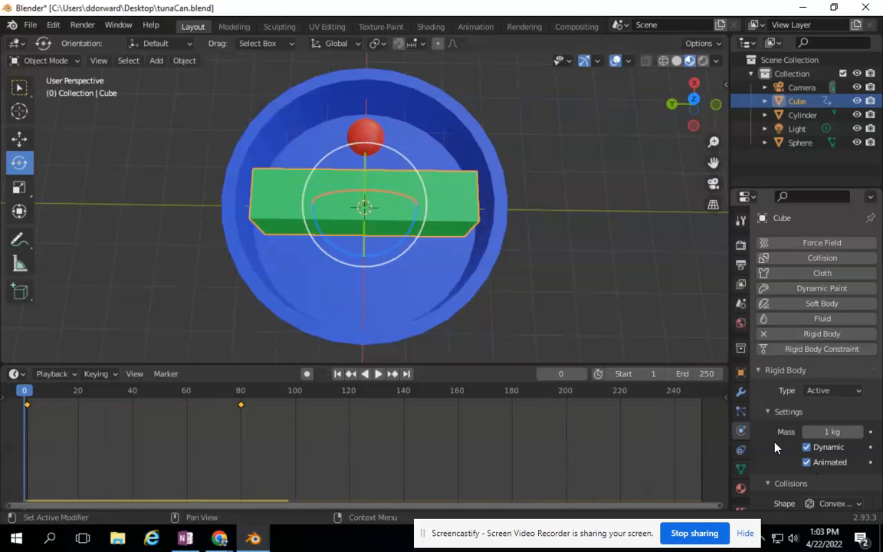
{"action": "scroll", "coordinate": [775, 448], "scroll_direction": "down", "scroll_amount": 1}
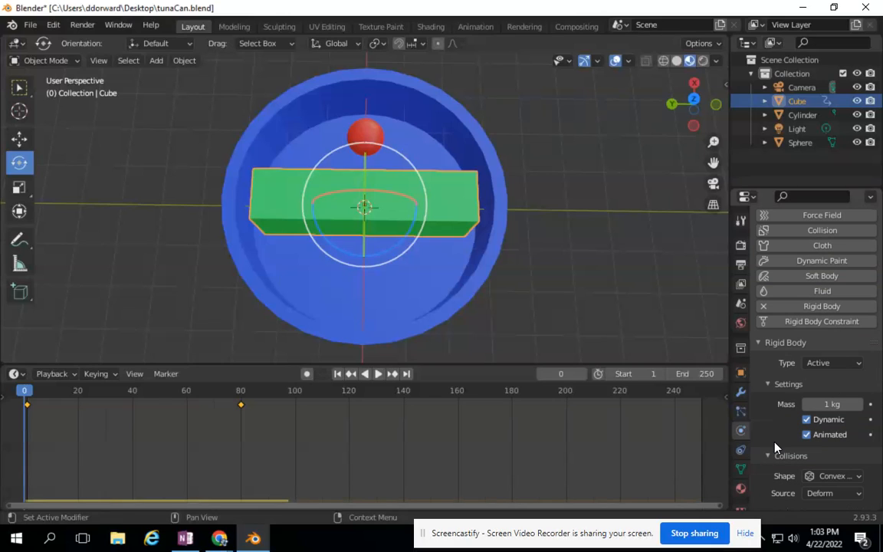
{"action": "left_click", "coordinate": [833, 476]}
{"action": "left_click", "coordinate": [808, 374]}
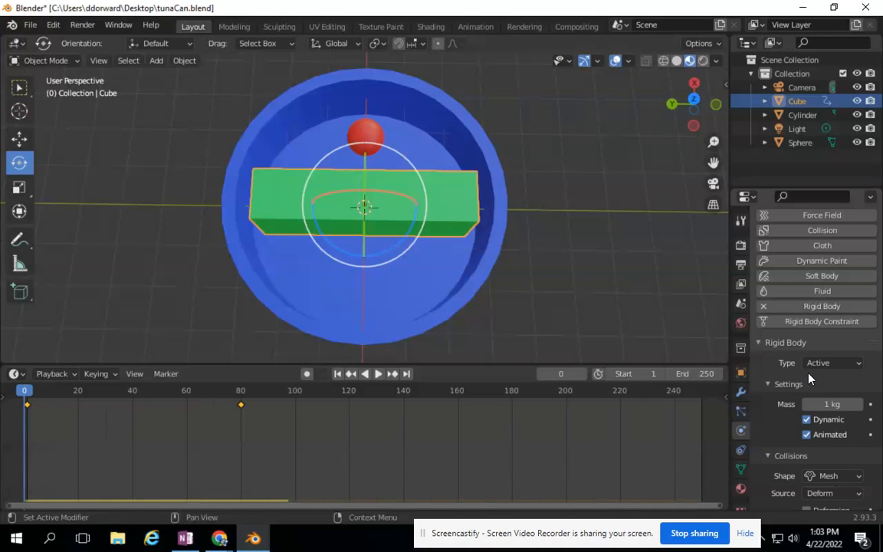
Play the simulation to check how the bar pushes the ball, rewind to frame 1, and replay it with the sphere selected.
{"action": "left_click", "coordinate": [378, 377]}
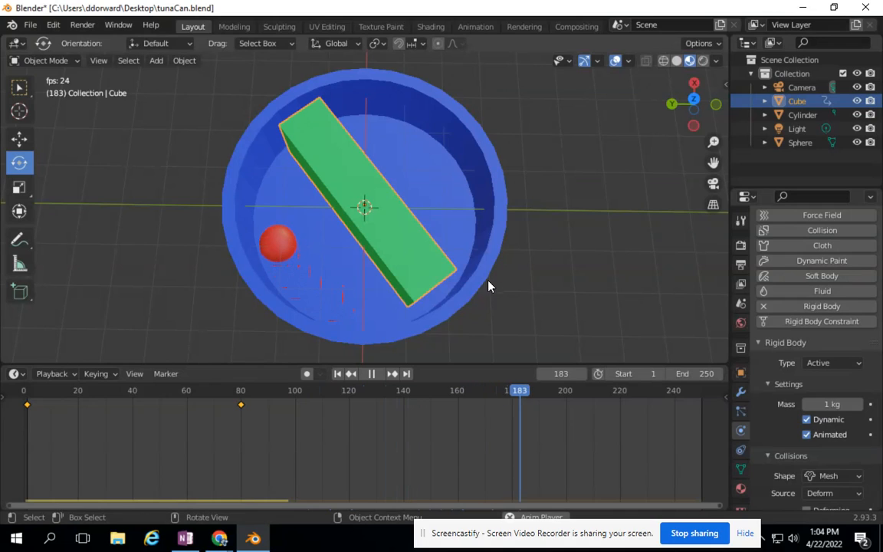
{"action": "left_click", "coordinate": [371, 373]}
{"action": "left_click", "coordinate": [338, 374]}
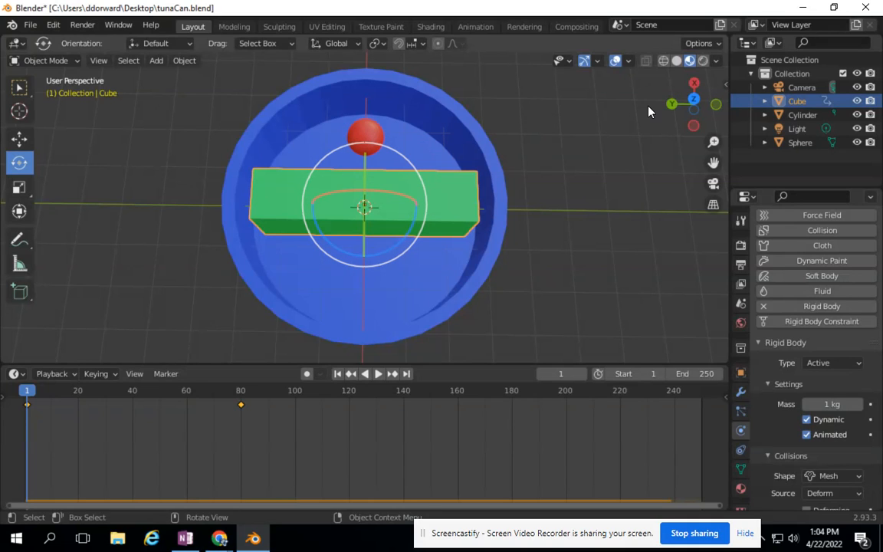
{"action": "left_click", "coordinate": [360, 138]}
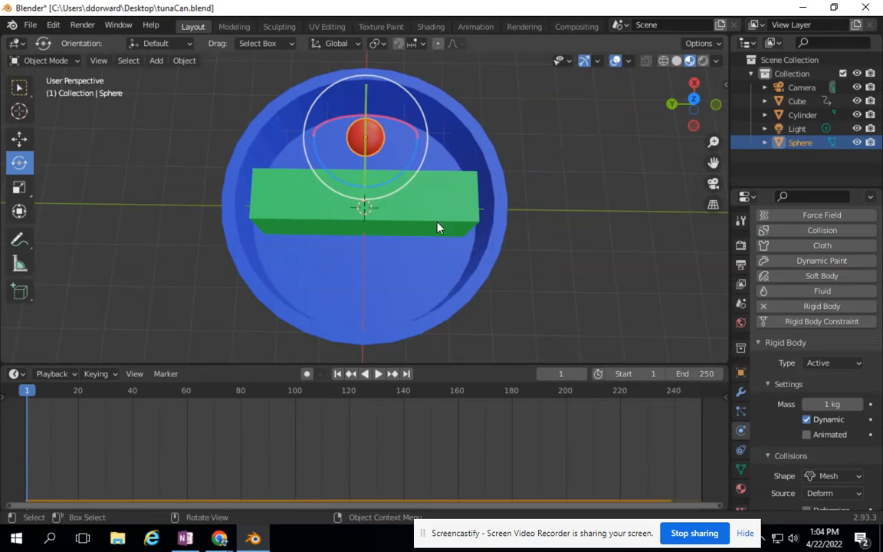
{"action": "left_click", "coordinate": [375, 375]}
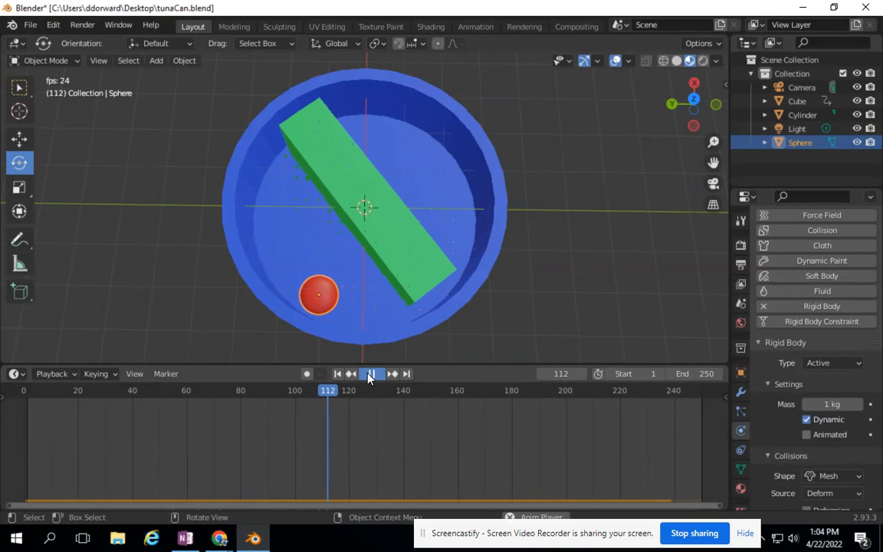
{"action": "left_click", "coordinate": [370, 374]}
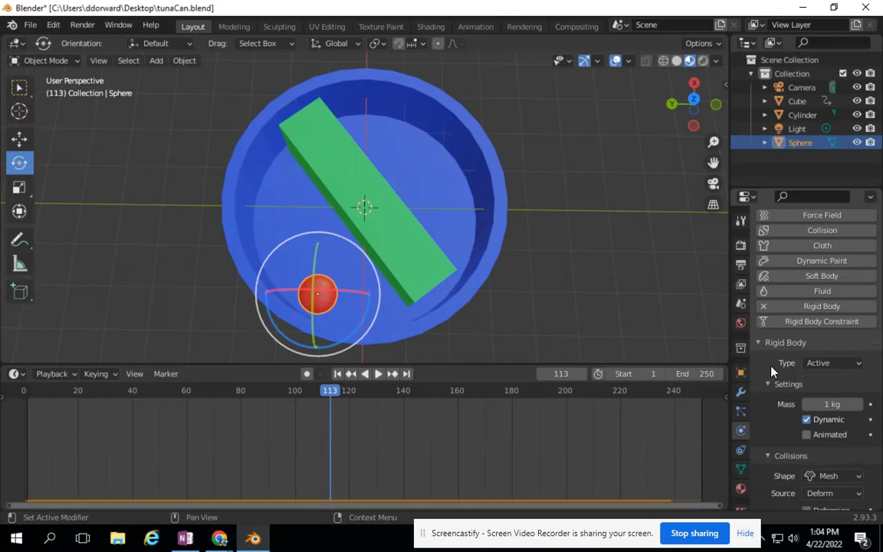
Bake the simulation for frames 1 to 250 in the scene's Rigid Body World cache.
{"action": "left_click", "coordinate": [740, 305]}
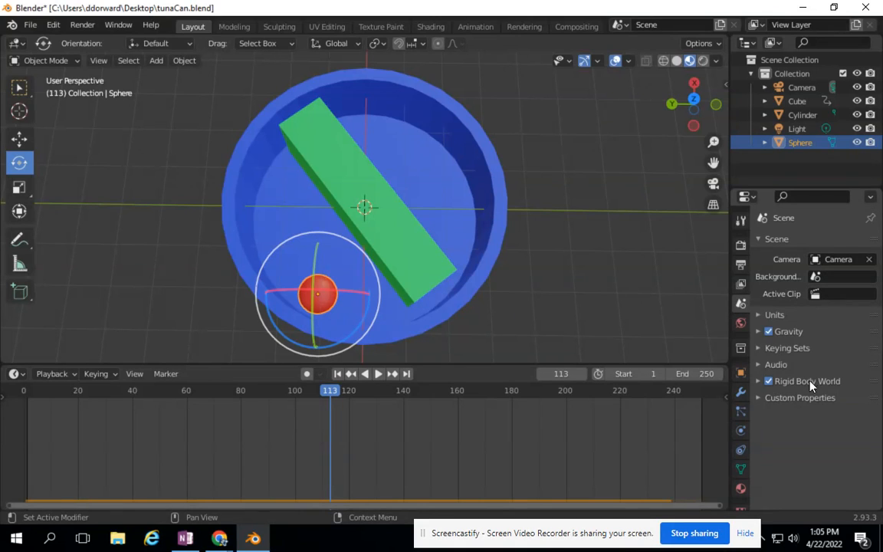
{"action": "left_click", "coordinate": [765, 385]}
{"action": "scroll", "coordinate": [806, 395], "scroll_direction": "down", "scroll_amount": 3}
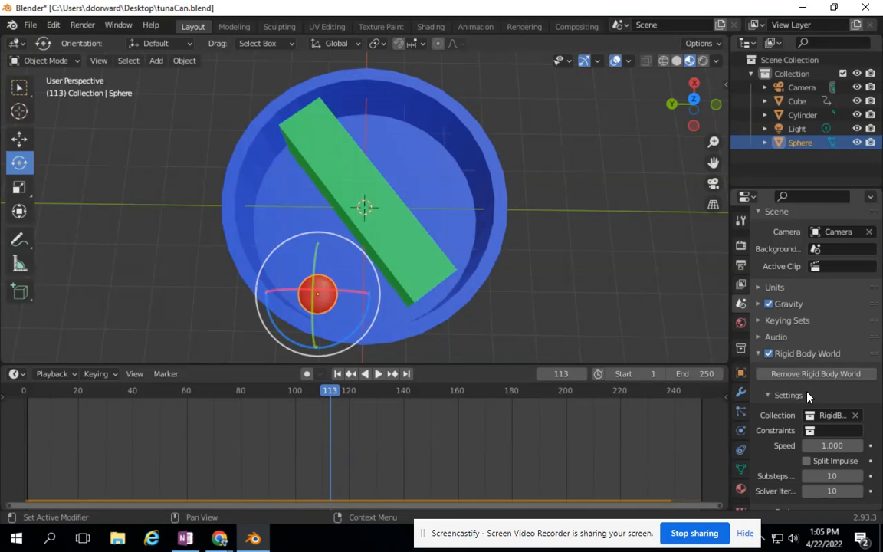
{"action": "left_click", "coordinate": [768, 470]}
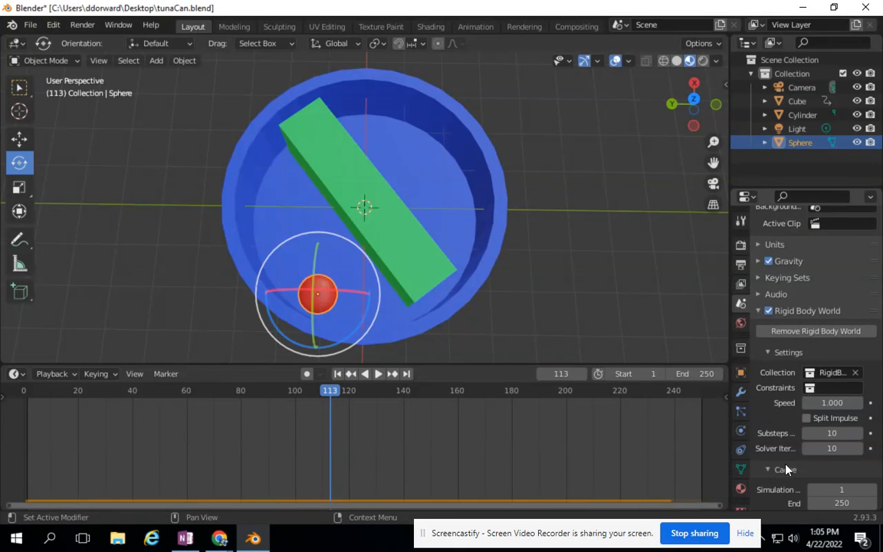
{"action": "scroll", "coordinate": [771, 469], "scroll_direction": "down", "scroll_amount": 7}
{"action": "left_click", "coordinate": [815, 388]}
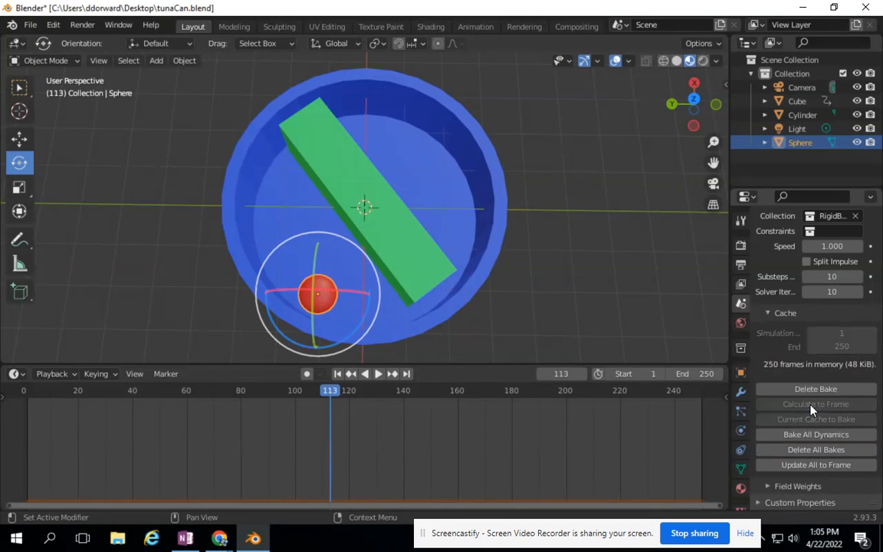
Minimize Blender, open the rendered video tunaCan0001-0250 in Windows Media Player, watch the bar push the ball, and pause playback.
{"action": "left_click", "coordinate": [79, 26]}
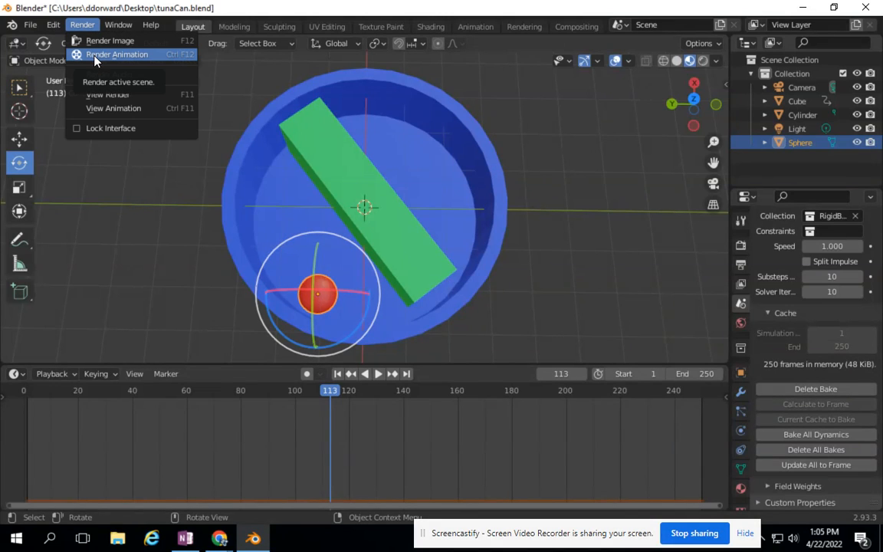
{"action": "left_click", "coordinate": [799, 8]}
{"action": "double_click", "coordinate": [438, 328]}
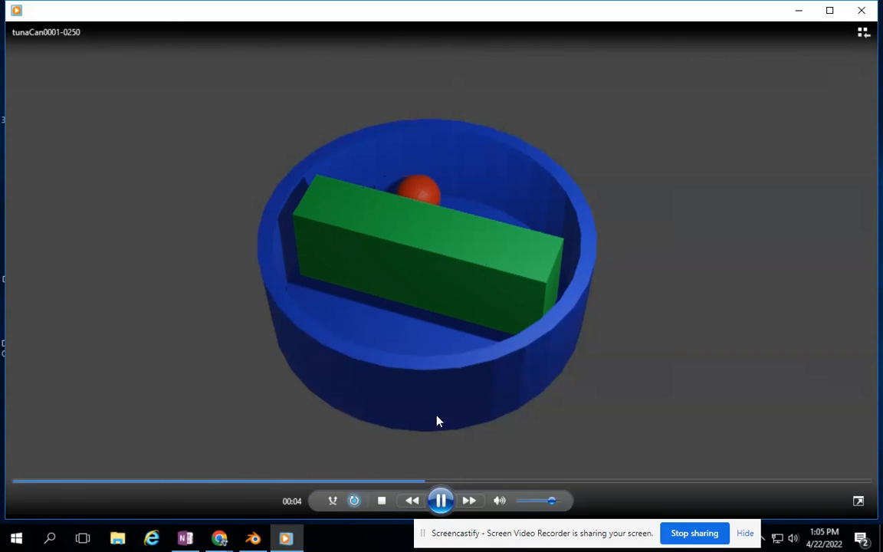
{"action": "left_click", "coordinate": [440, 498]}
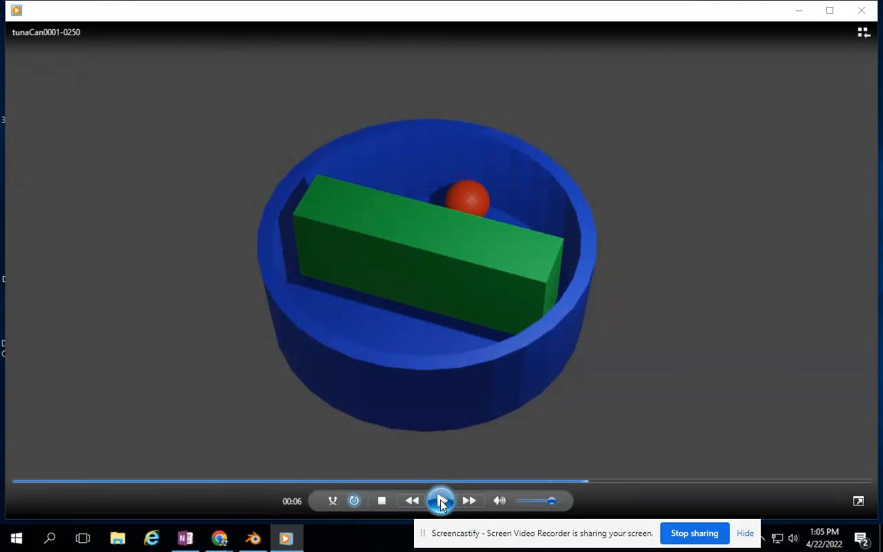